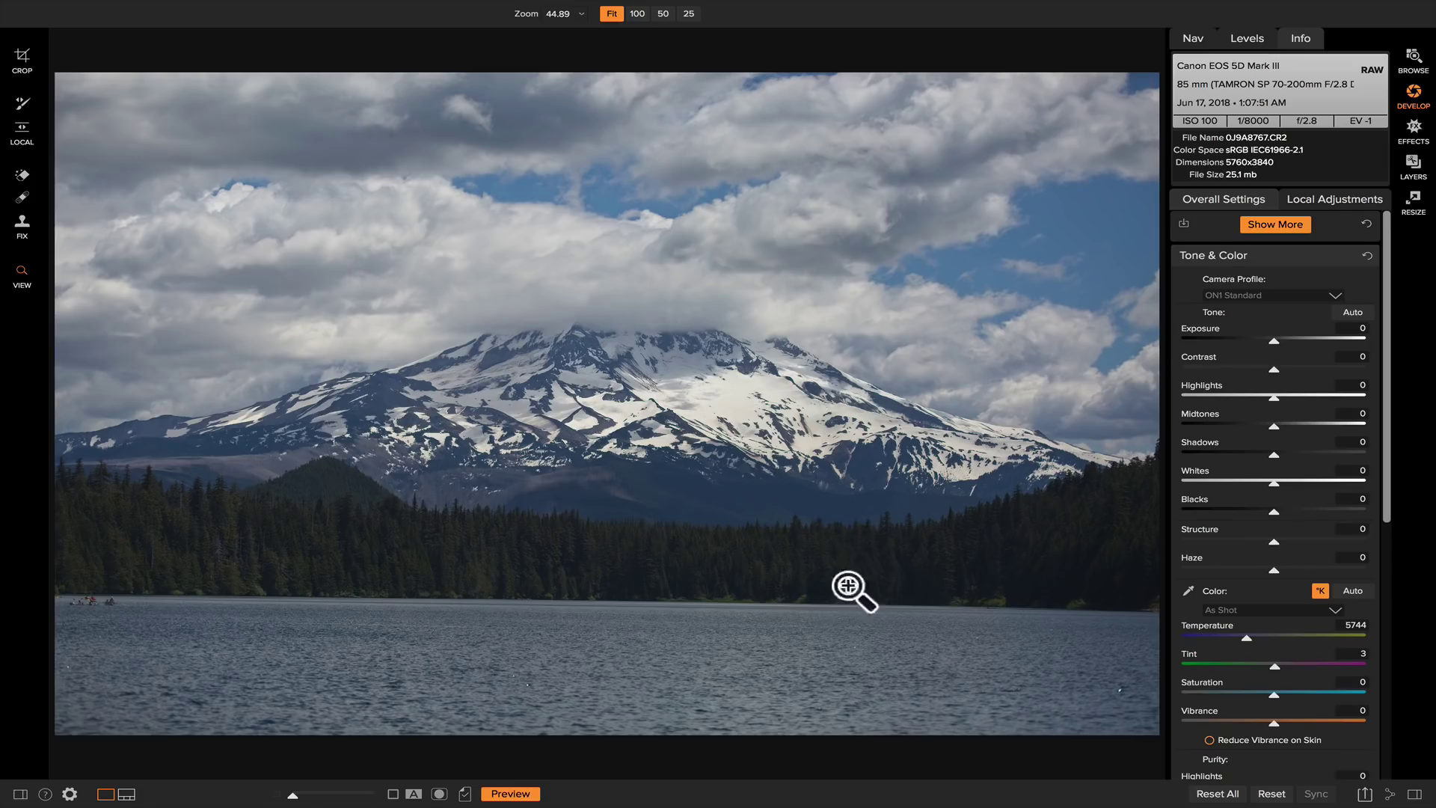
# Crop the photo tighter and reposition it around the snowy peak
pyautogui.click(30, 64)
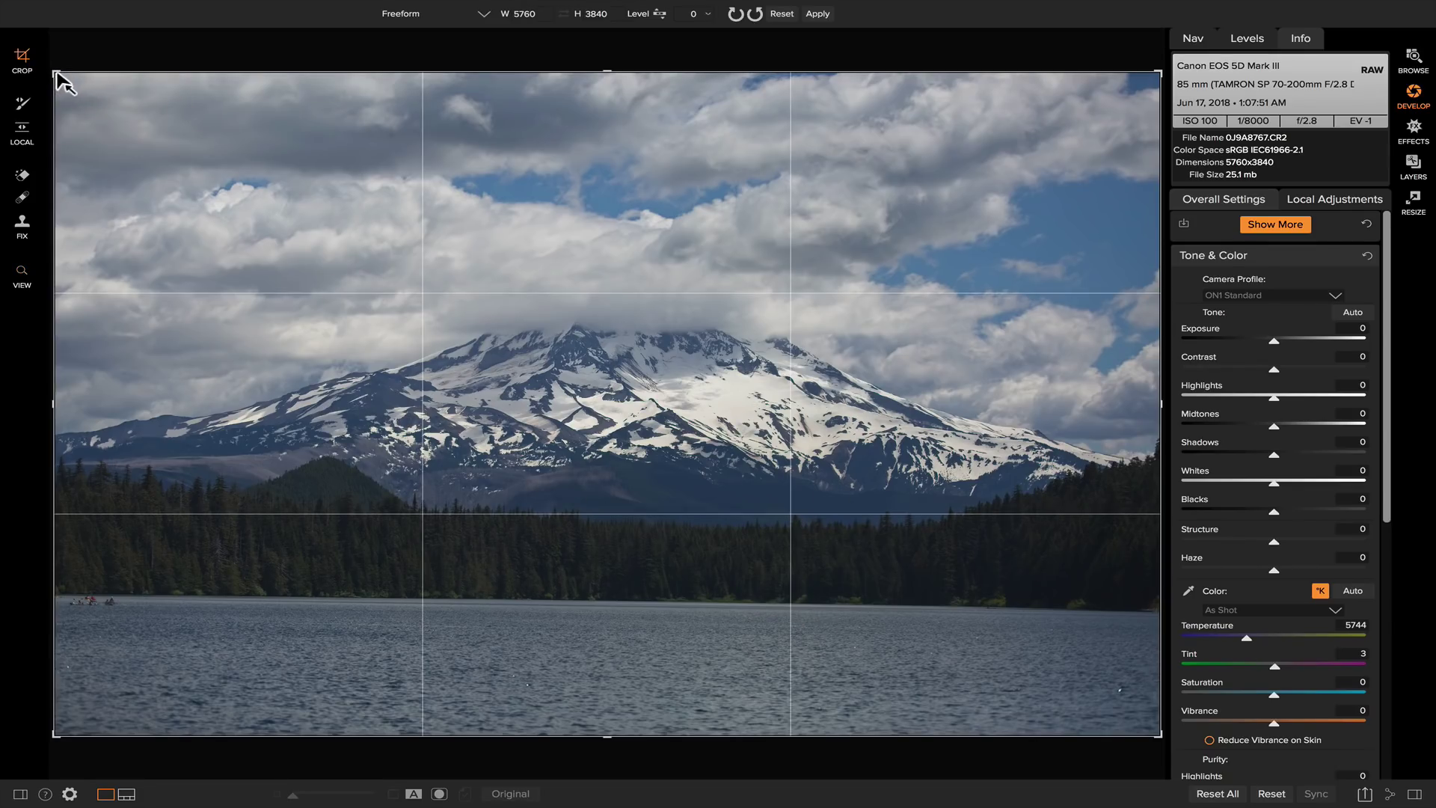
pyautogui.moveTo(58, 74); pyautogui.dragTo(195, 152)
pyautogui.moveTo(374, 269); pyautogui.dragTo(512, 450)
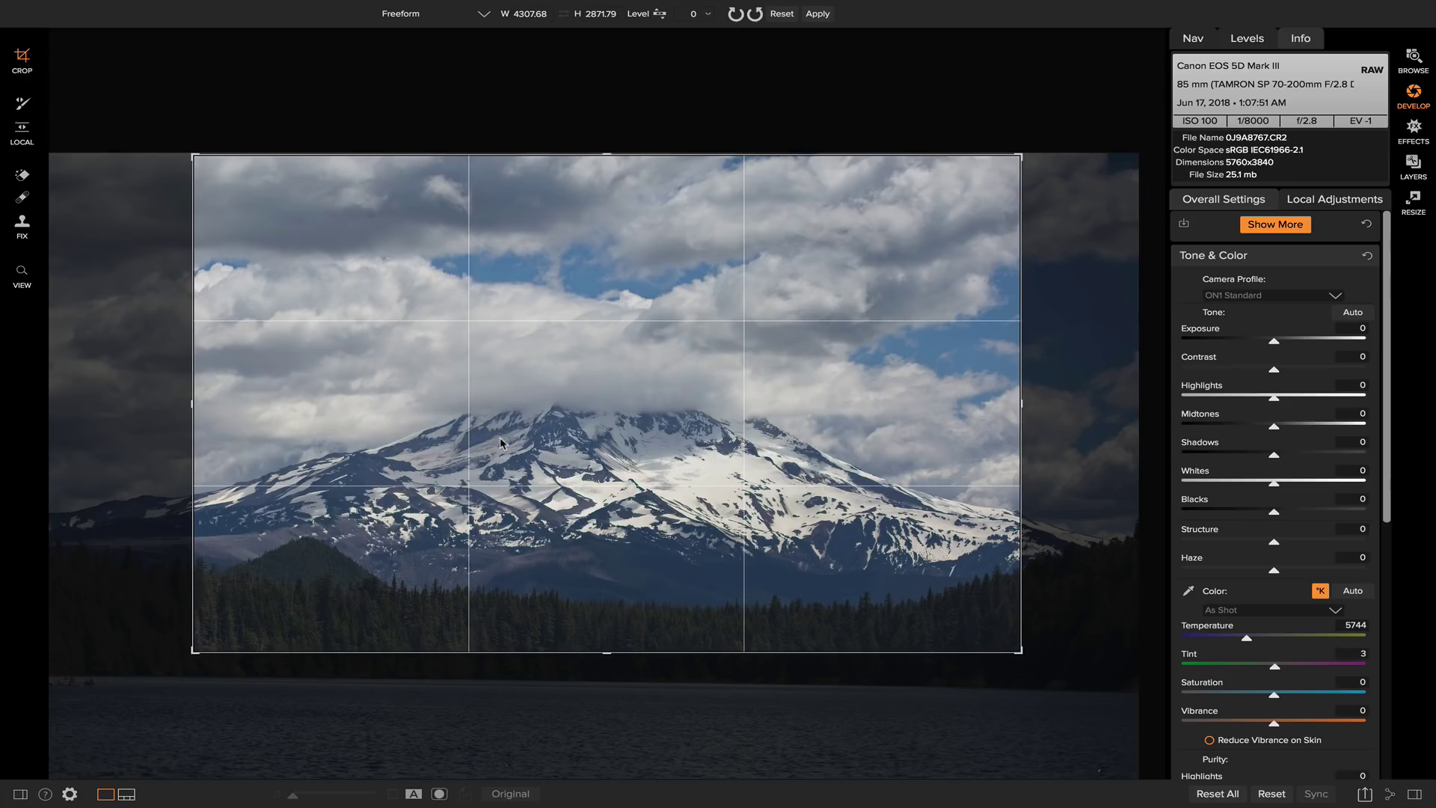
# Level the photo along the horizon line and apply the crop
pyautogui.click(661, 16)
pyautogui.moveTo(975, 688); pyautogui.dragTo(727, 686)
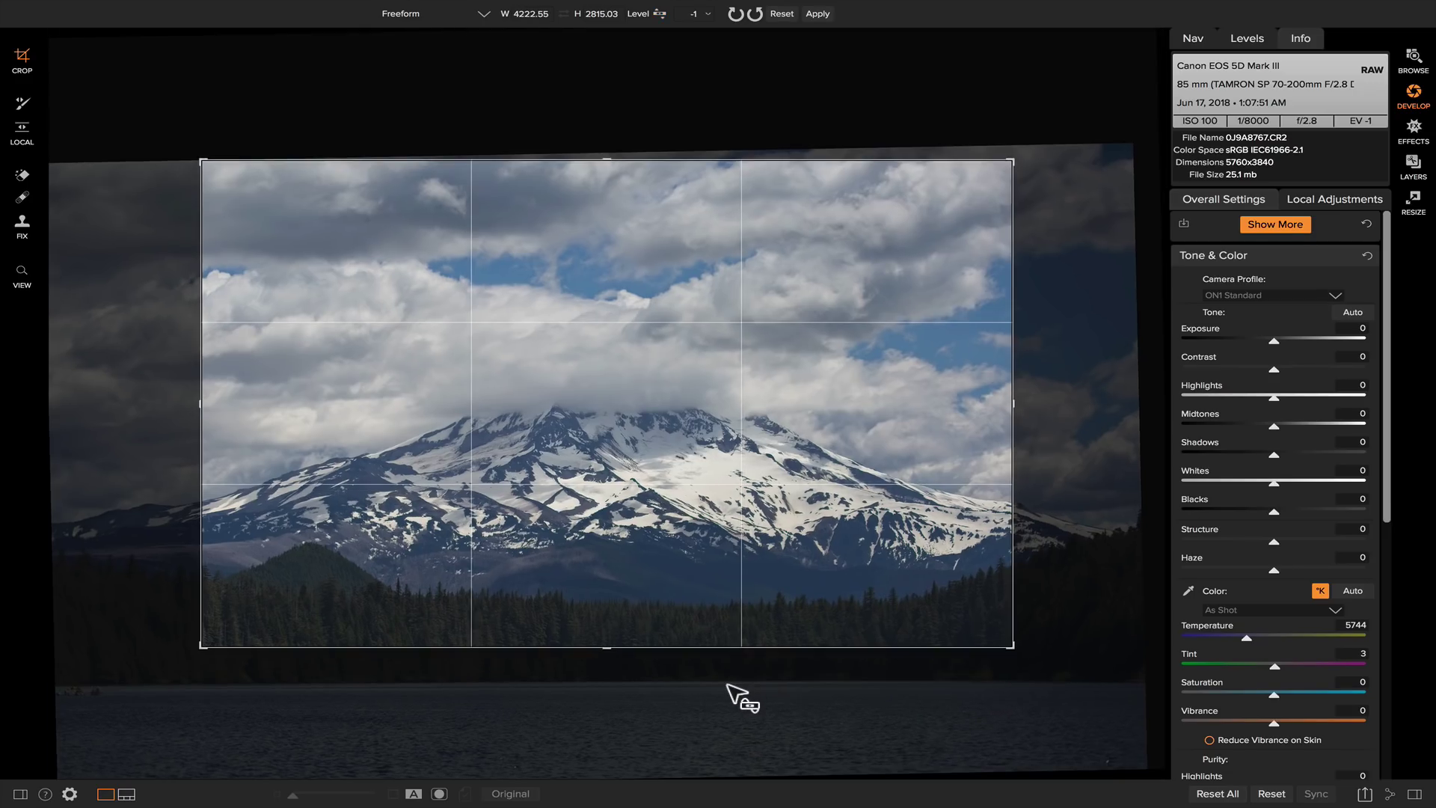
pyautogui.press('z')
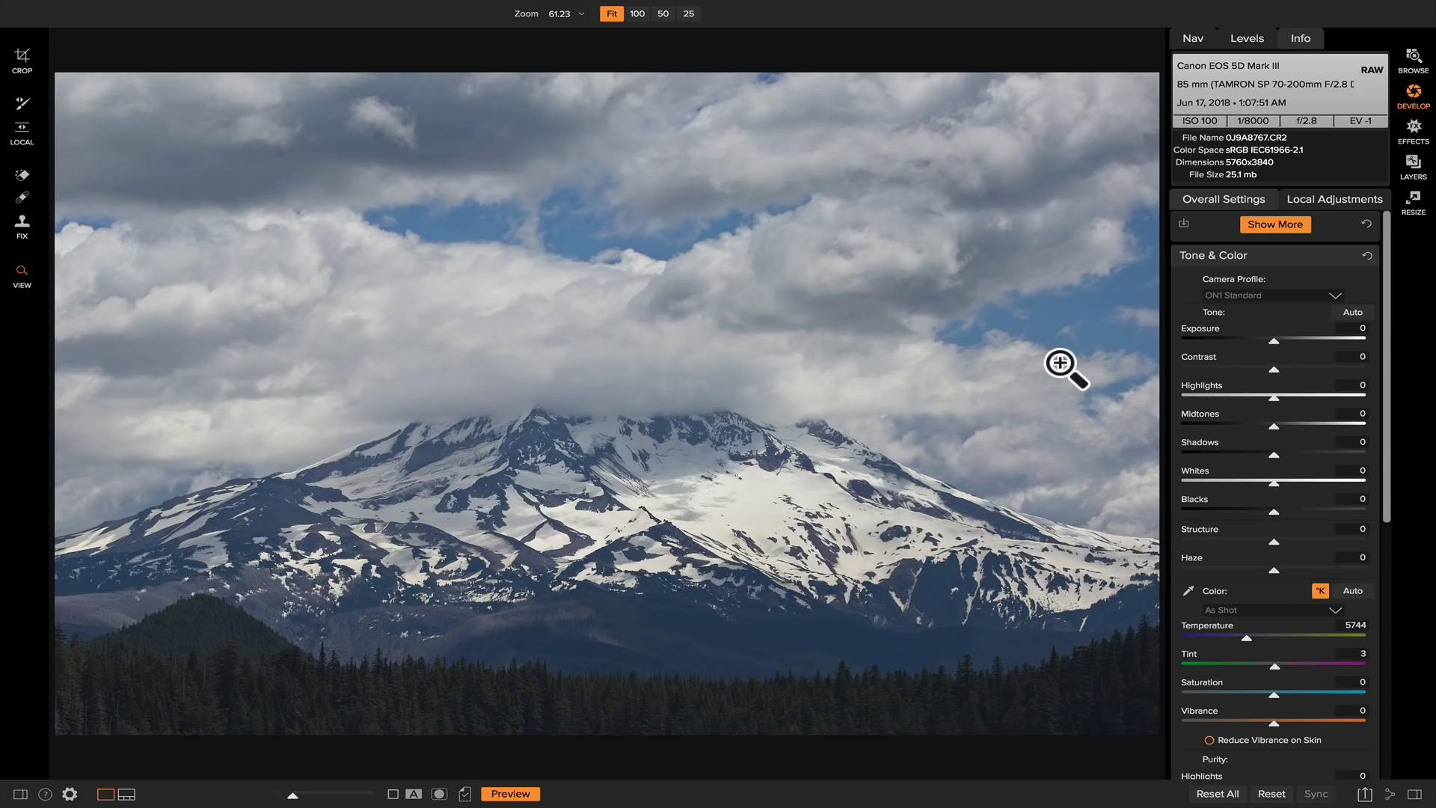
# Auto-tone the photo (Contrast 7, Shadows 12, Blacks −15), then bring up the Effects filter list
pyautogui.click(1352, 312)
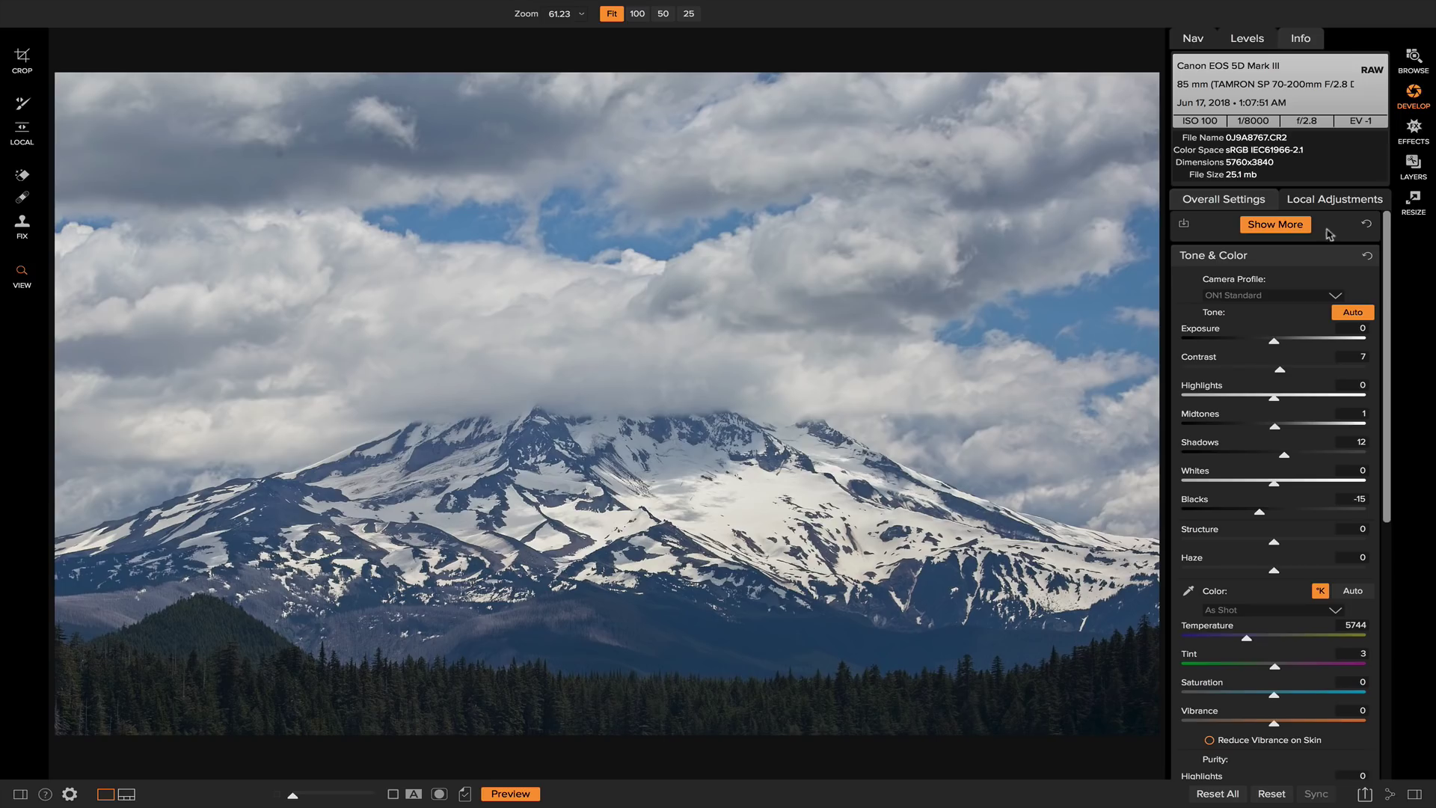
pyautogui.click(1414, 129)
pyautogui.click(1292, 253)
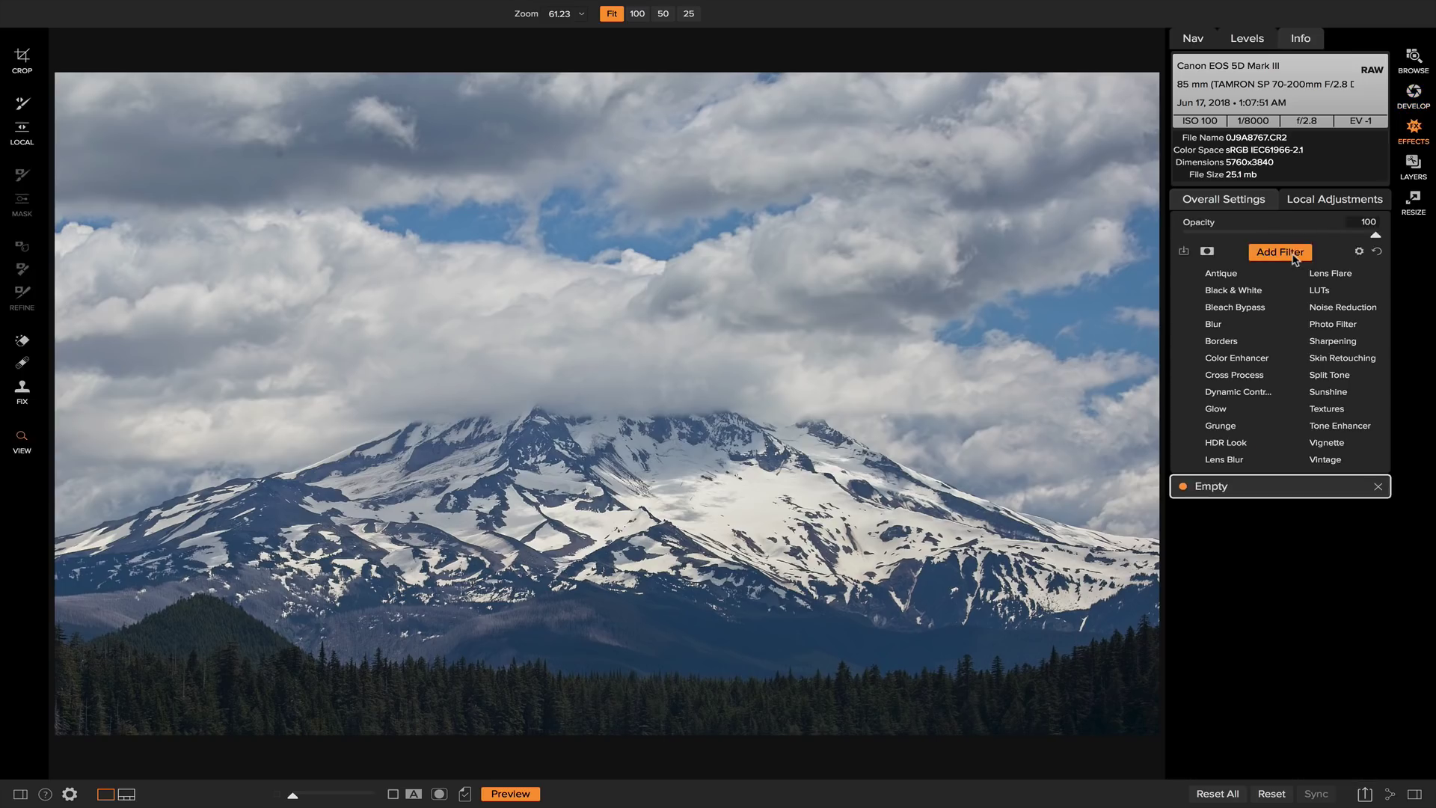
# Add a Color Enhancer filter from the Effects filter list
pyautogui.click(1259, 359)
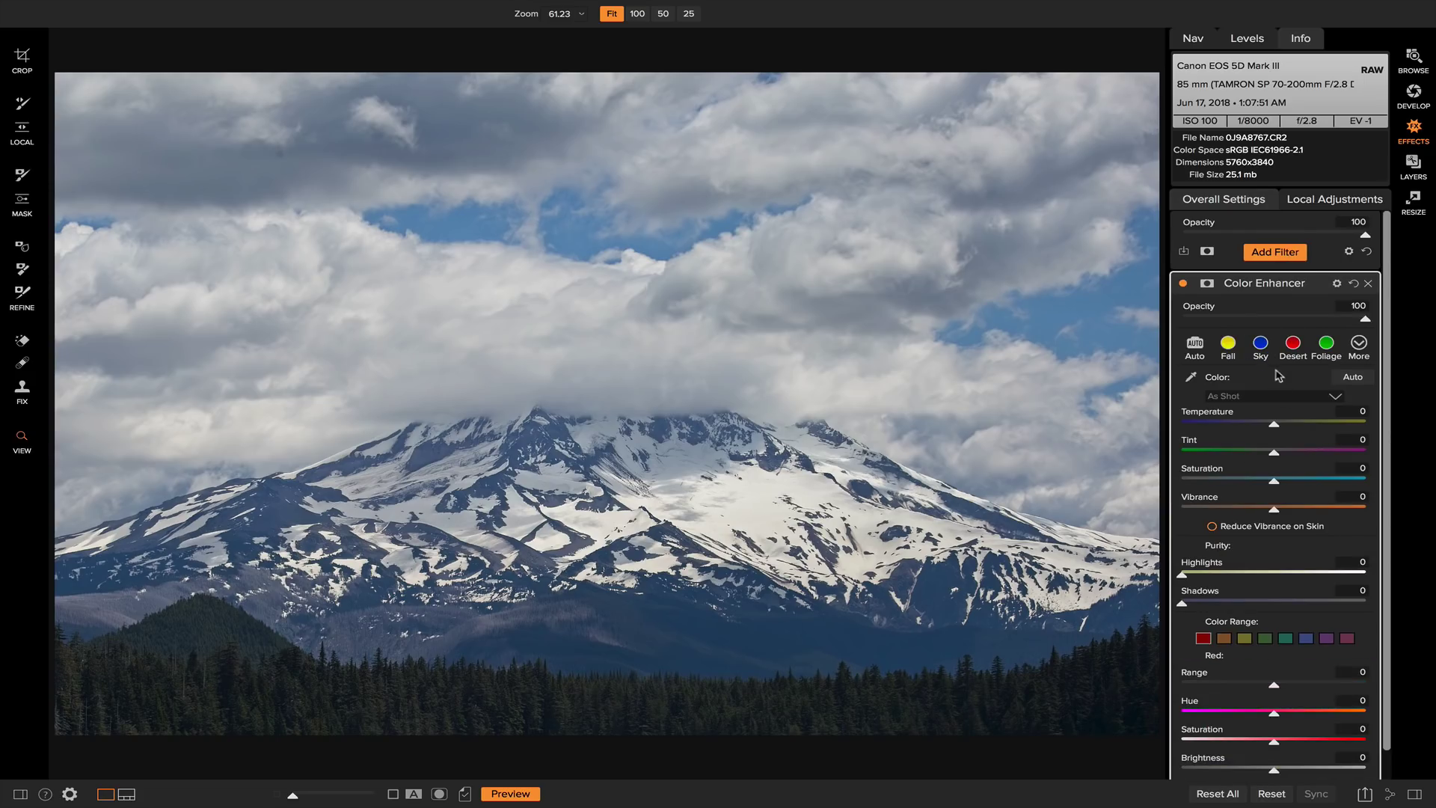
pyautogui.scroll(-1, 1263, 419)
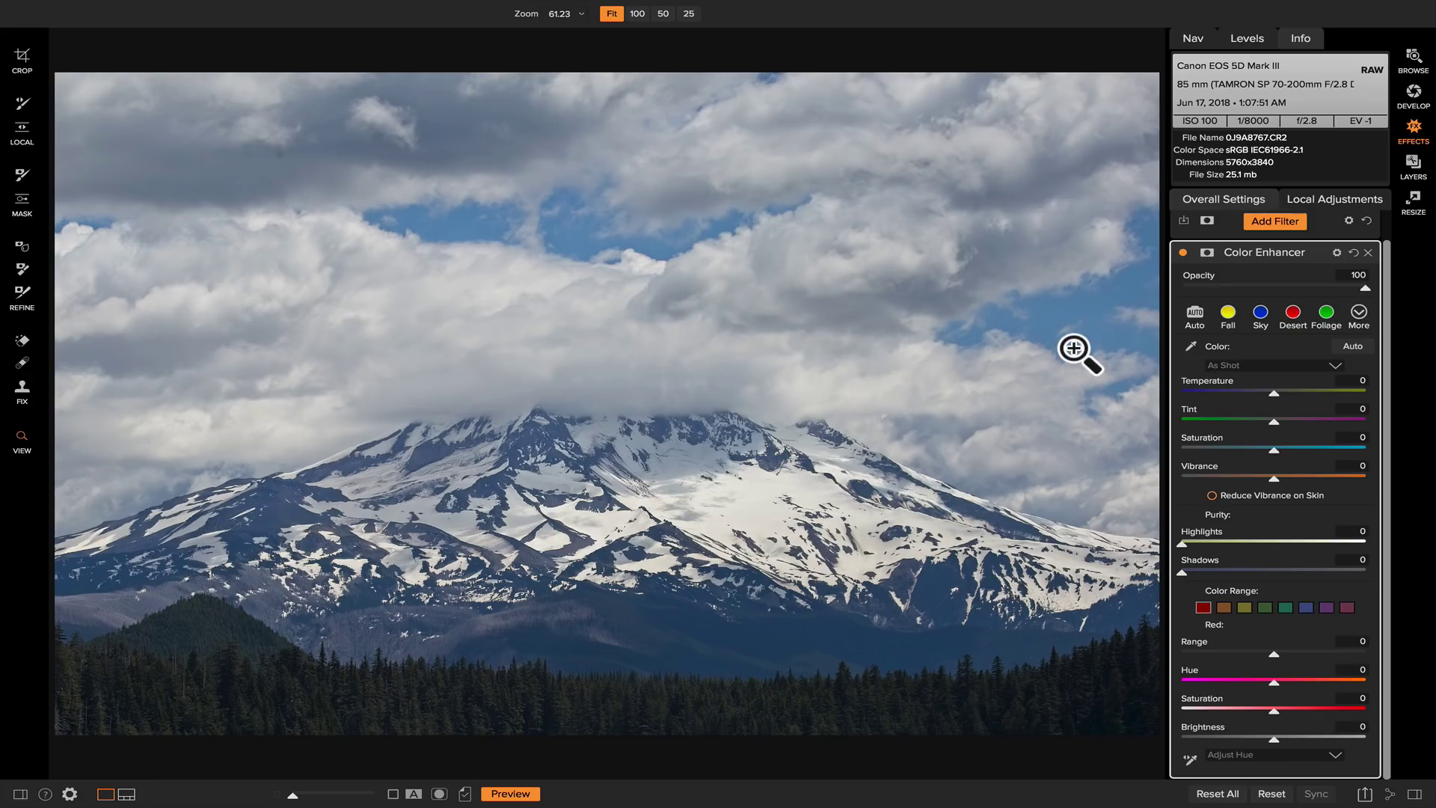
# Apply Color Enhancer's Sky preset at 26 opacity, toggling the filter to compare
pyautogui.click(1261, 317)
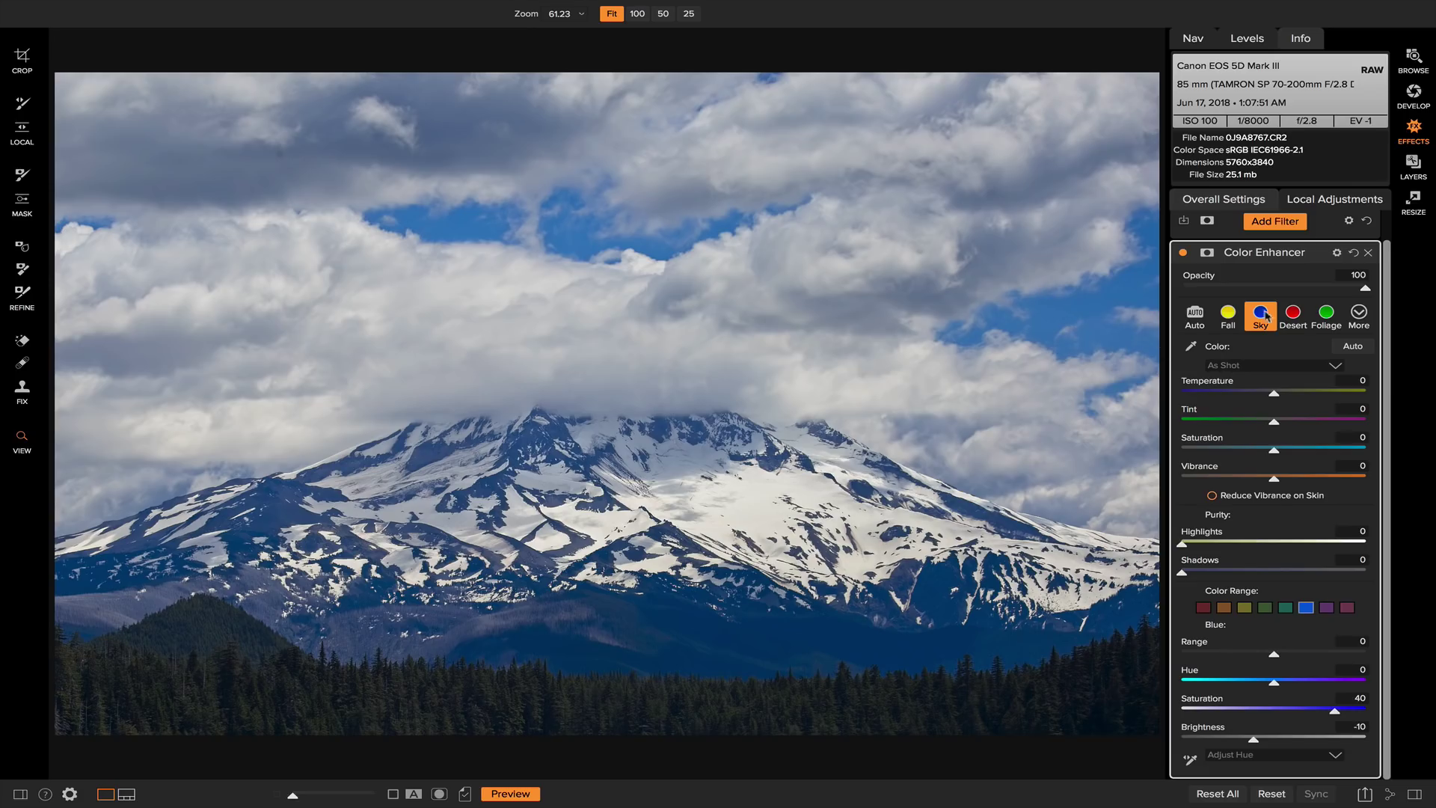
pyautogui.moveTo(1365, 290); pyautogui.dragTo(1230, 291)
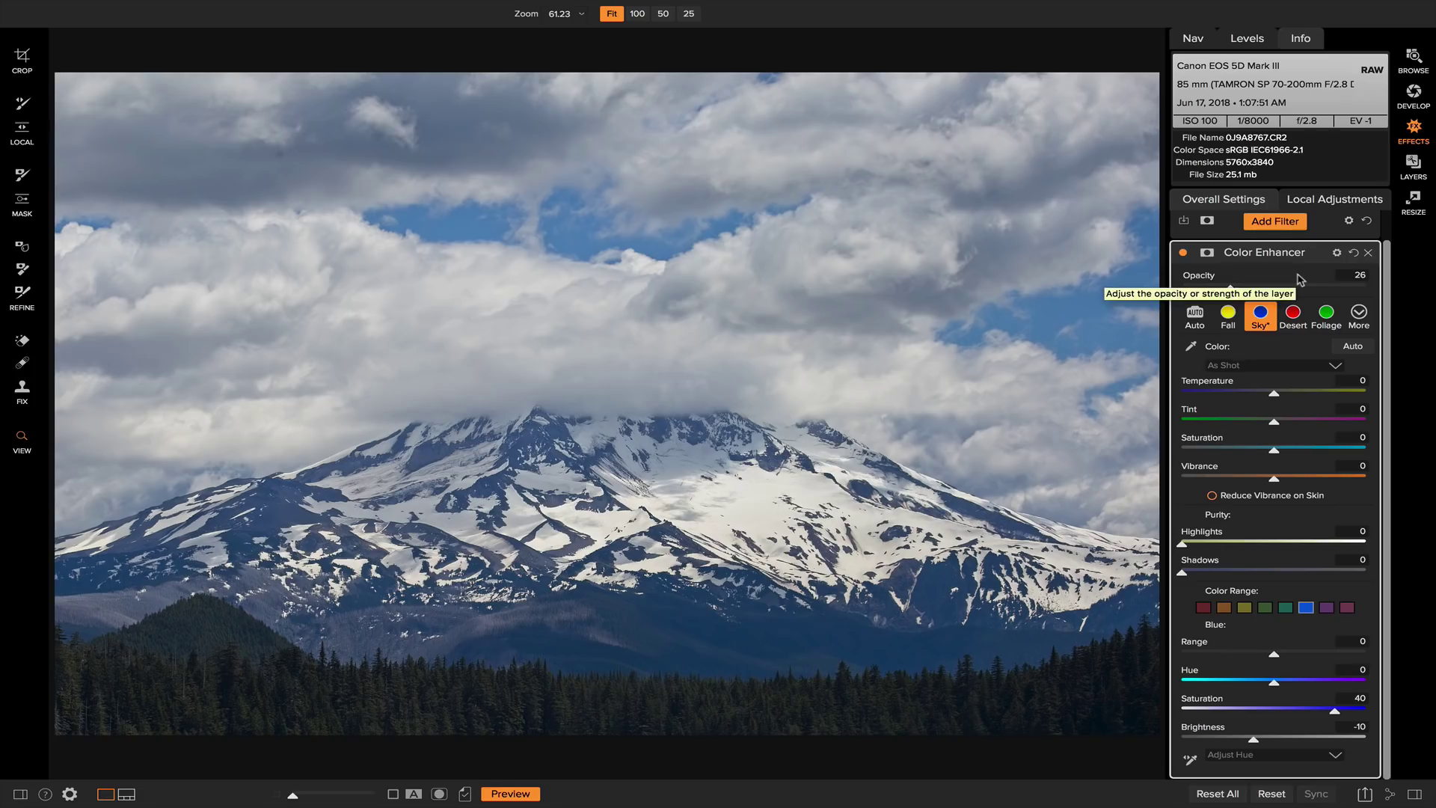
pyautogui.click(1183, 252)
pyautogui.click(1183, 253)
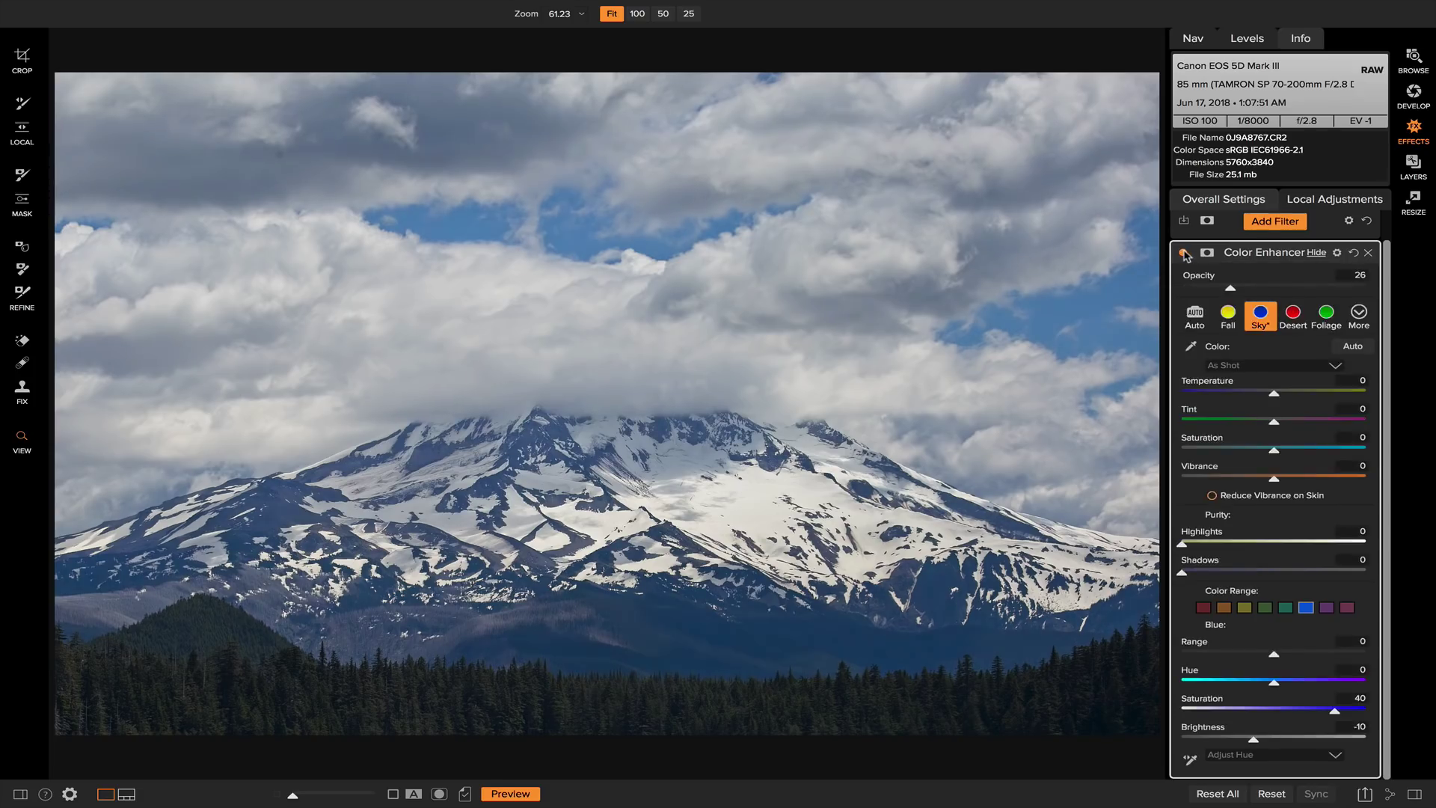
pyautogui.click(1183, 252)
pyautogui.click(1183, 253)
# Add a Dynamic Contrast filter and add a blank mask to it for painting
pyautogui.click(1296, 222)
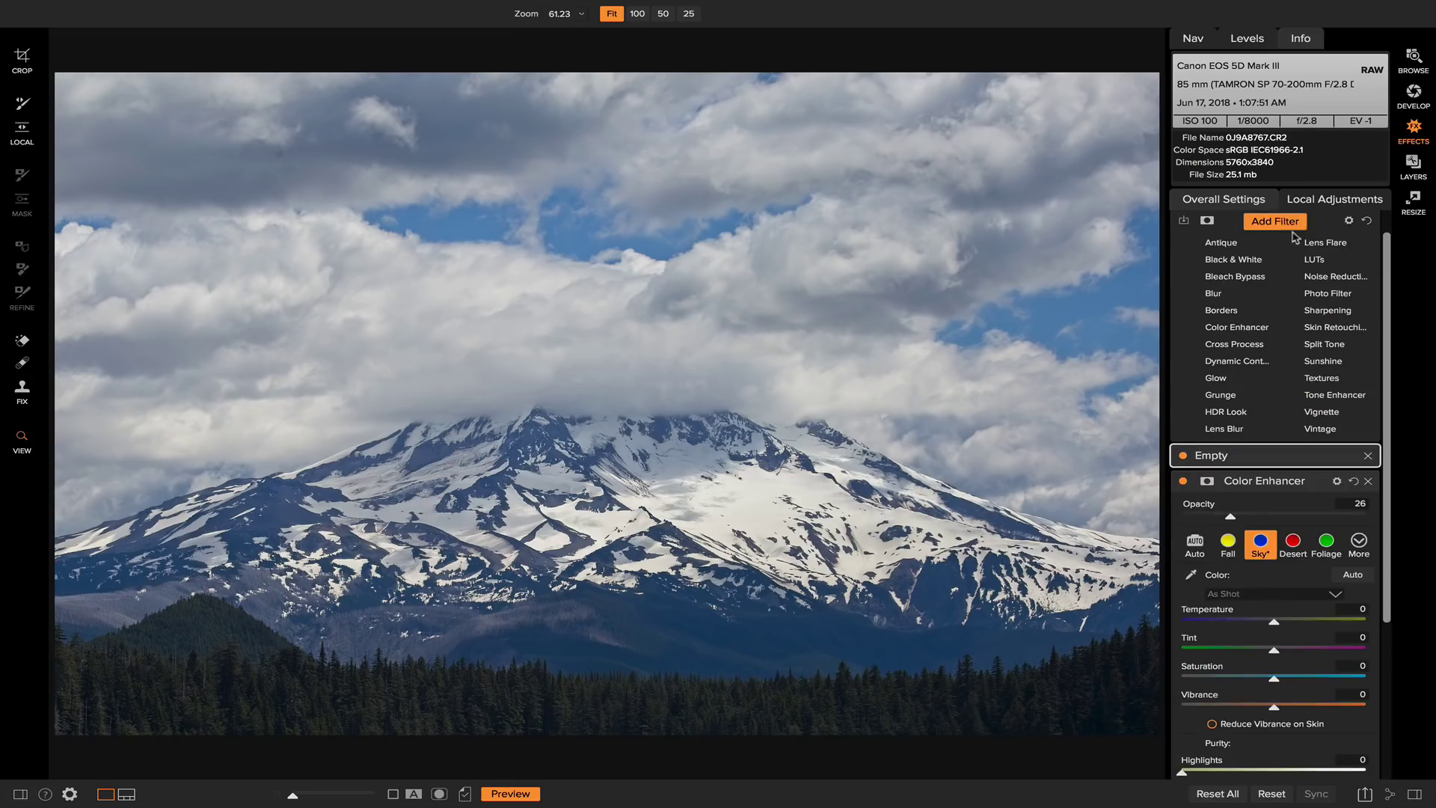
pyautogui.click(1257, 362)
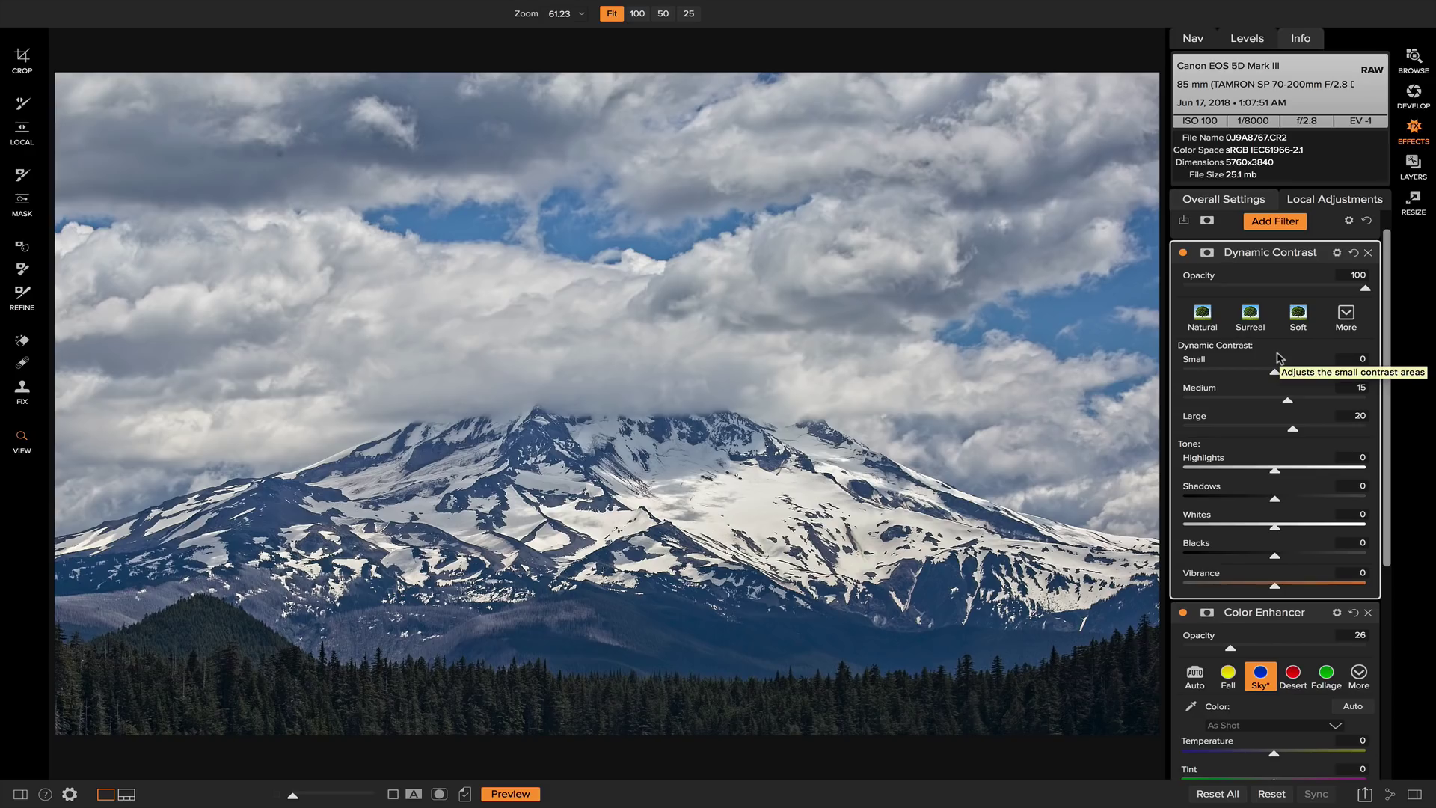
pyautogui.click(1208, 254)
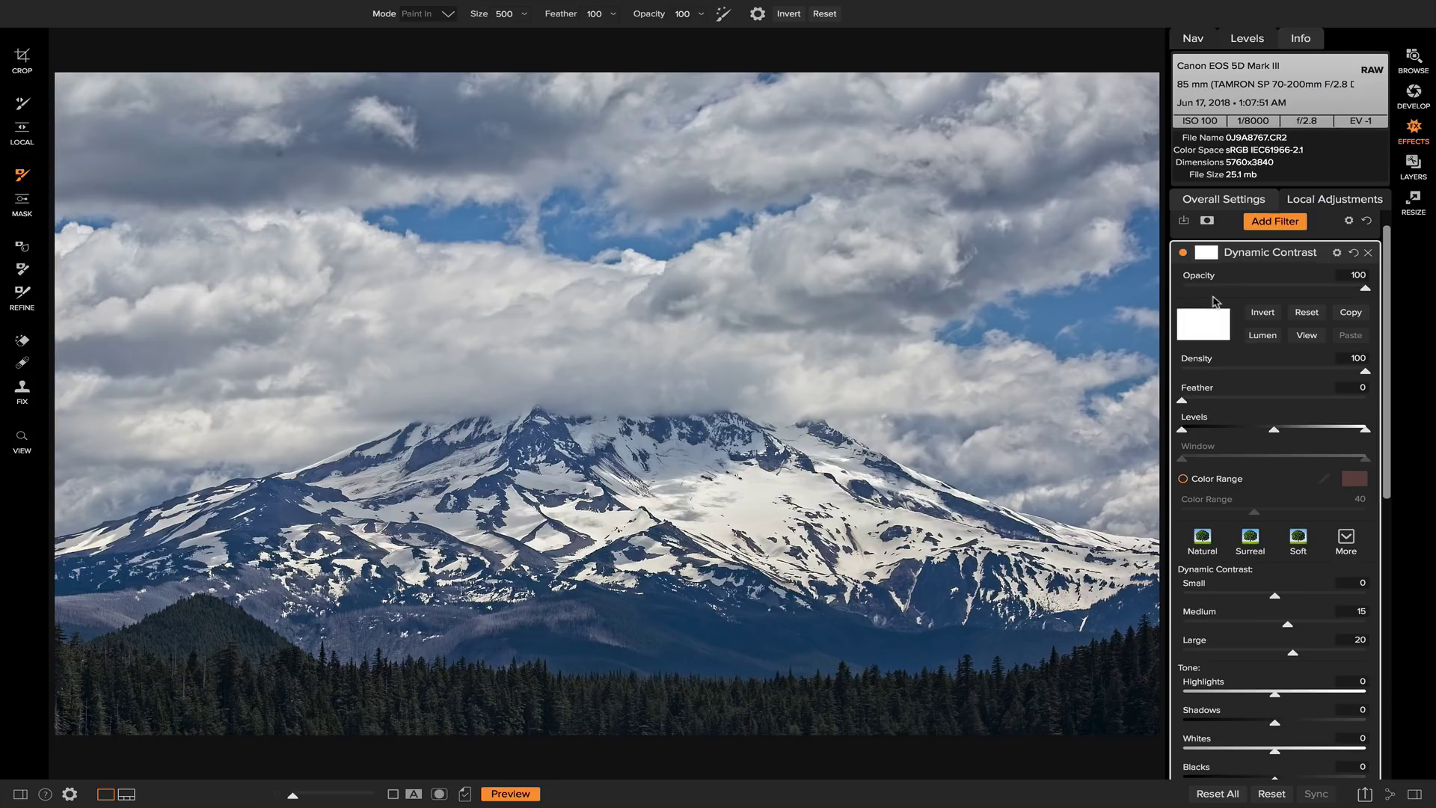
# Invert the Dynamic Contrast mask, paint the effect back in, and toggle to compare
pyautogui.click(1264, 312)
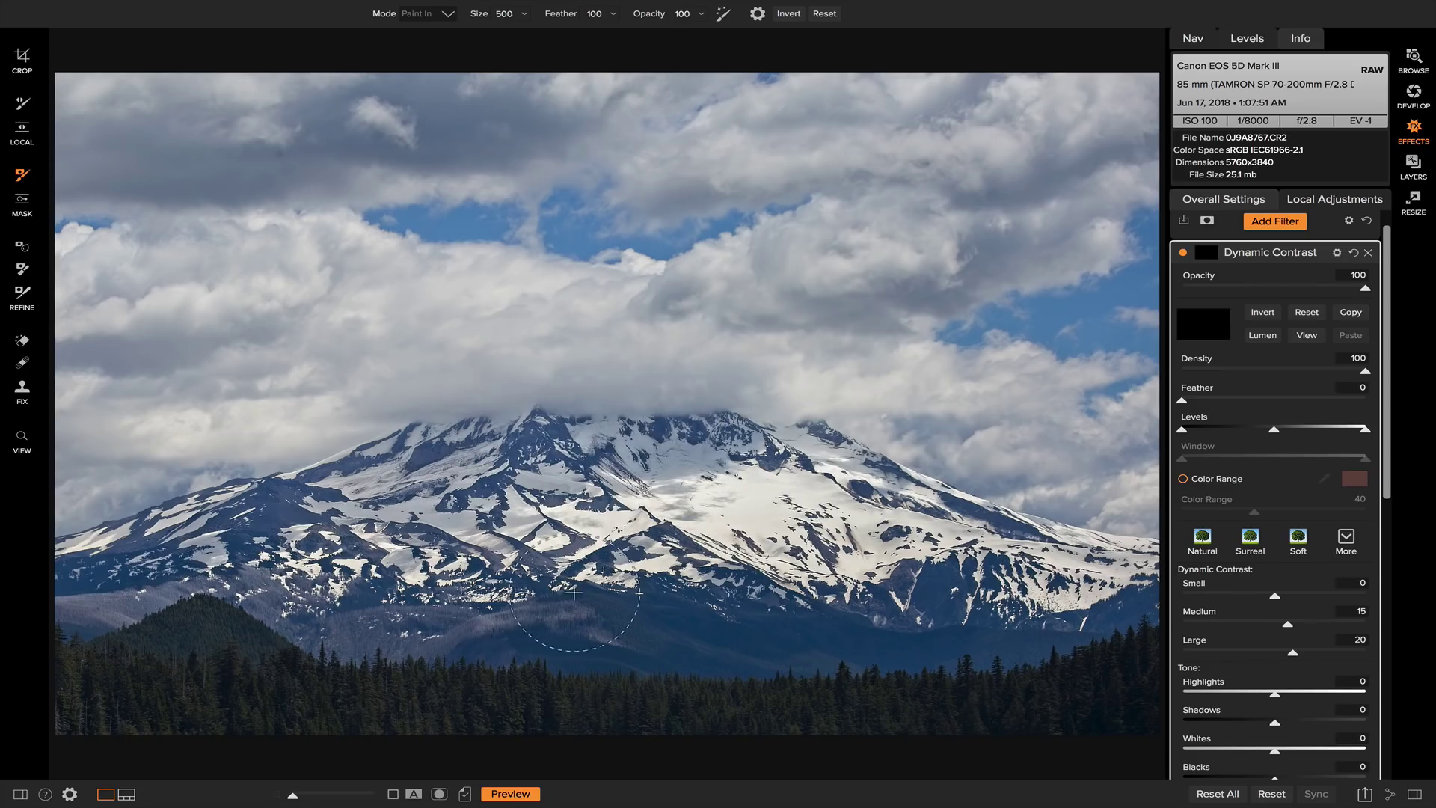
pyautogui.moveTo(1045, 599); pyautogui.dragTo(337, 553)
pyautogui.click(1183, 253)
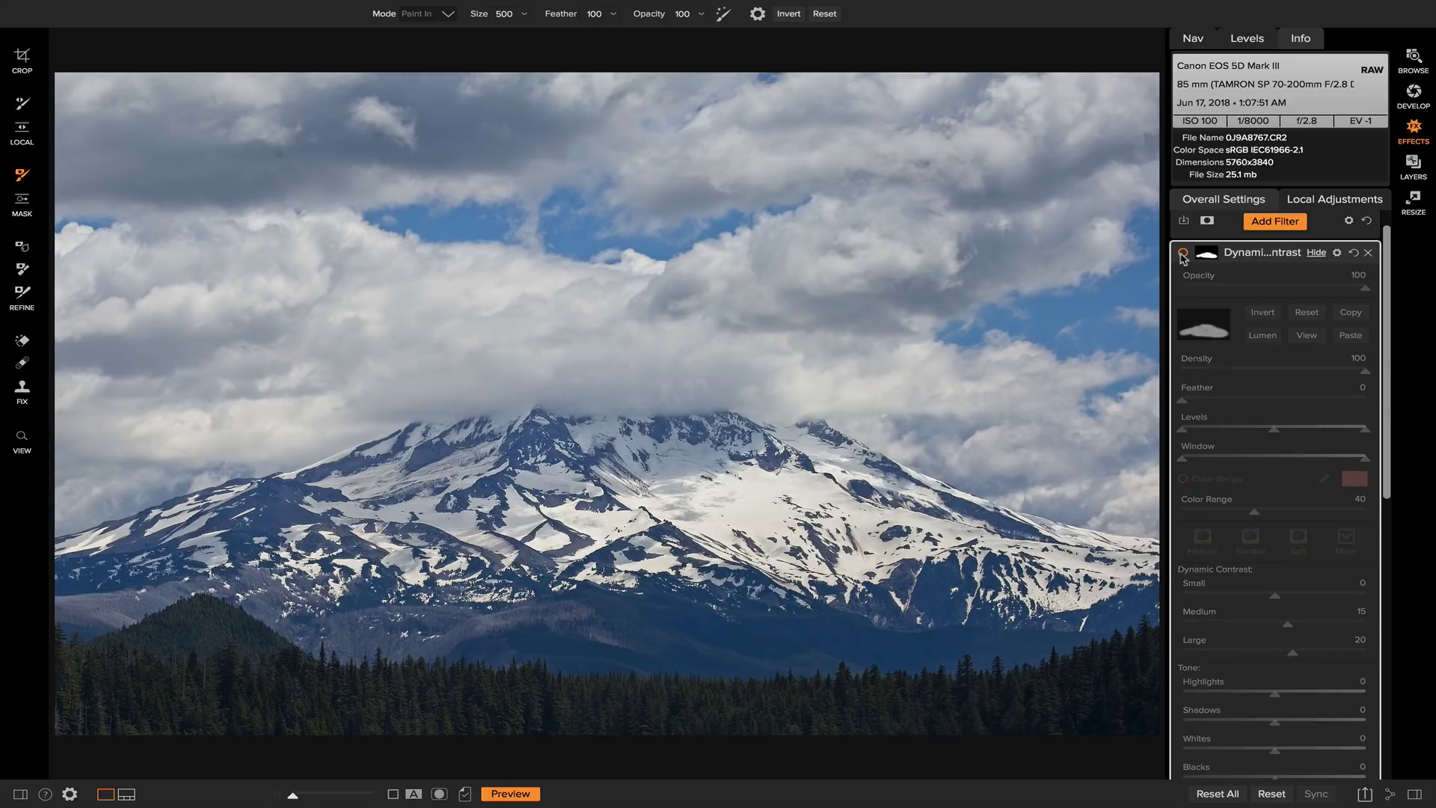
pyautogui.click(1183, 254)
pyautogui.click(1183, 254)
pyautogui.click(1183, 254)
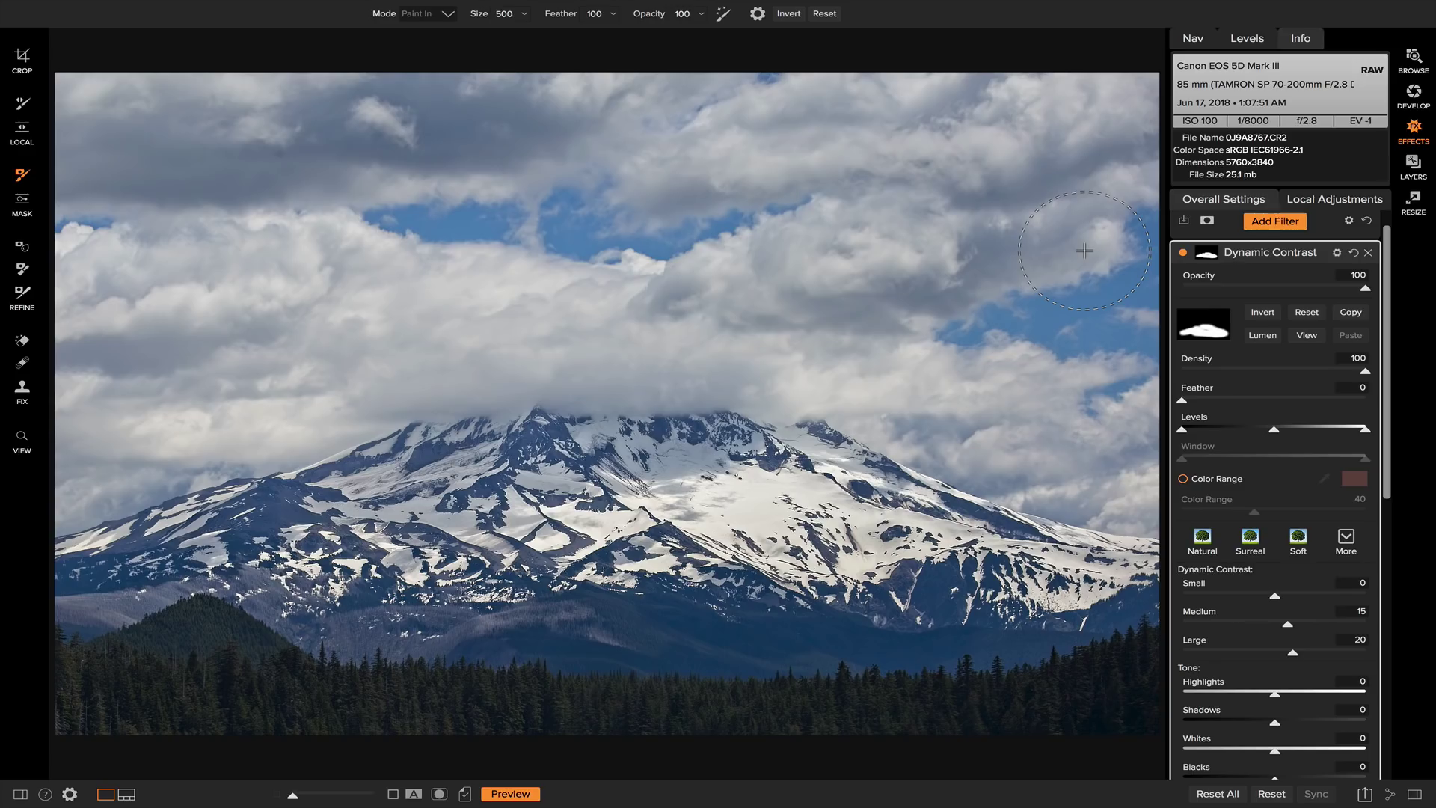
# Add a Sunshine filter (Amount 50) above Dynamic Contrast
pyautogui.click(1274, 221)
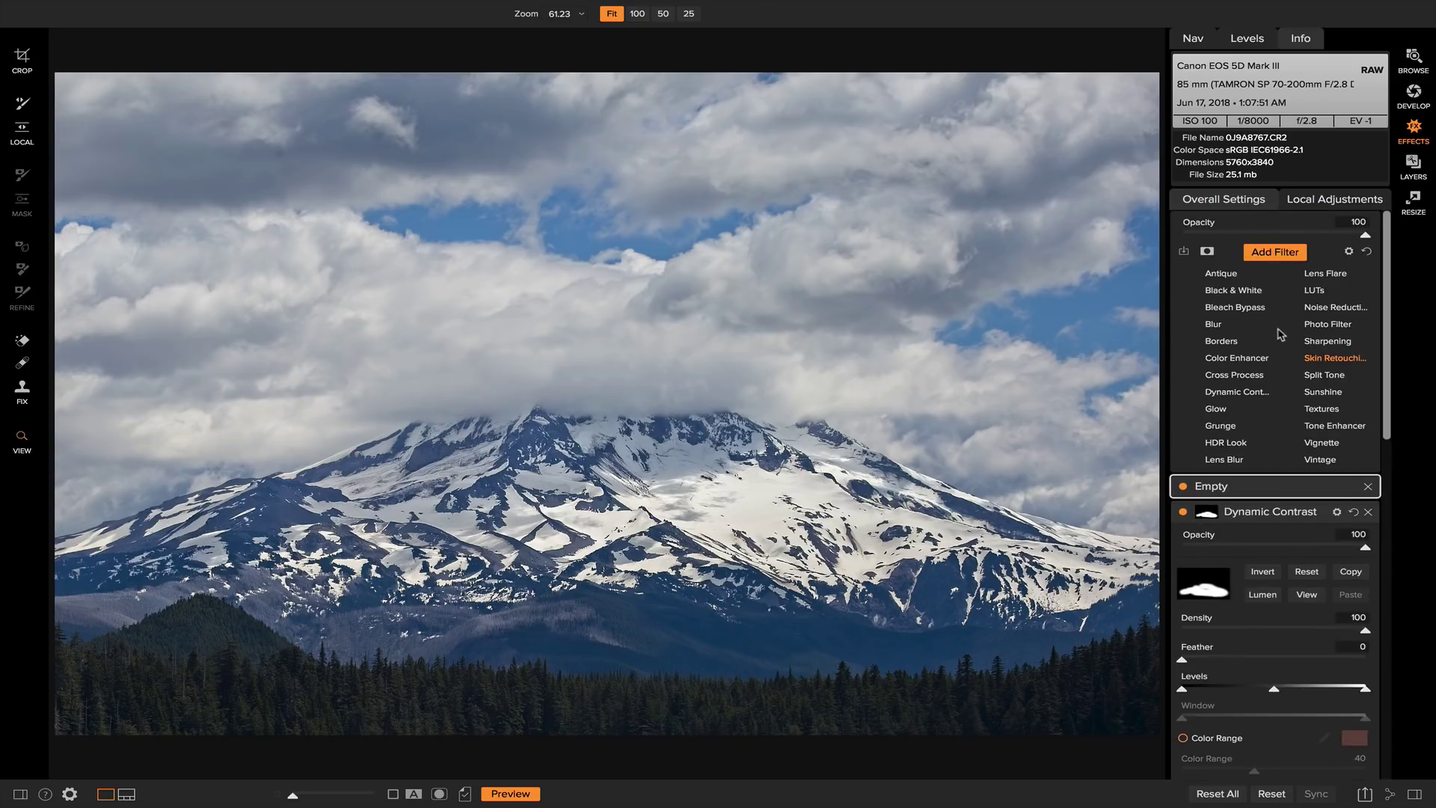
pyautogui.click(1337, 394)
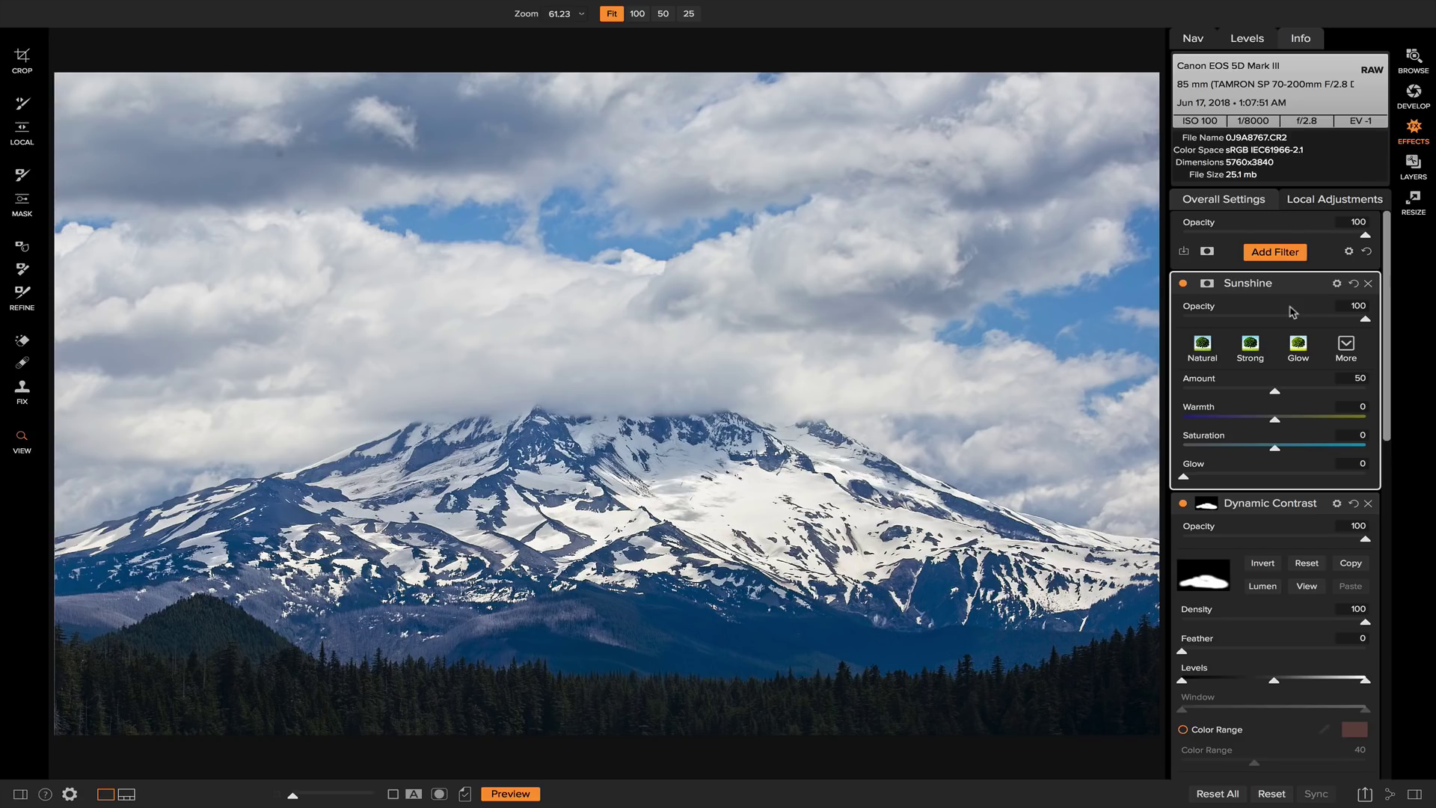
# Add a Vignette filter with the Big Softy preset, Size 45 and Brightness −86
pyautogui.click(1286, 255)
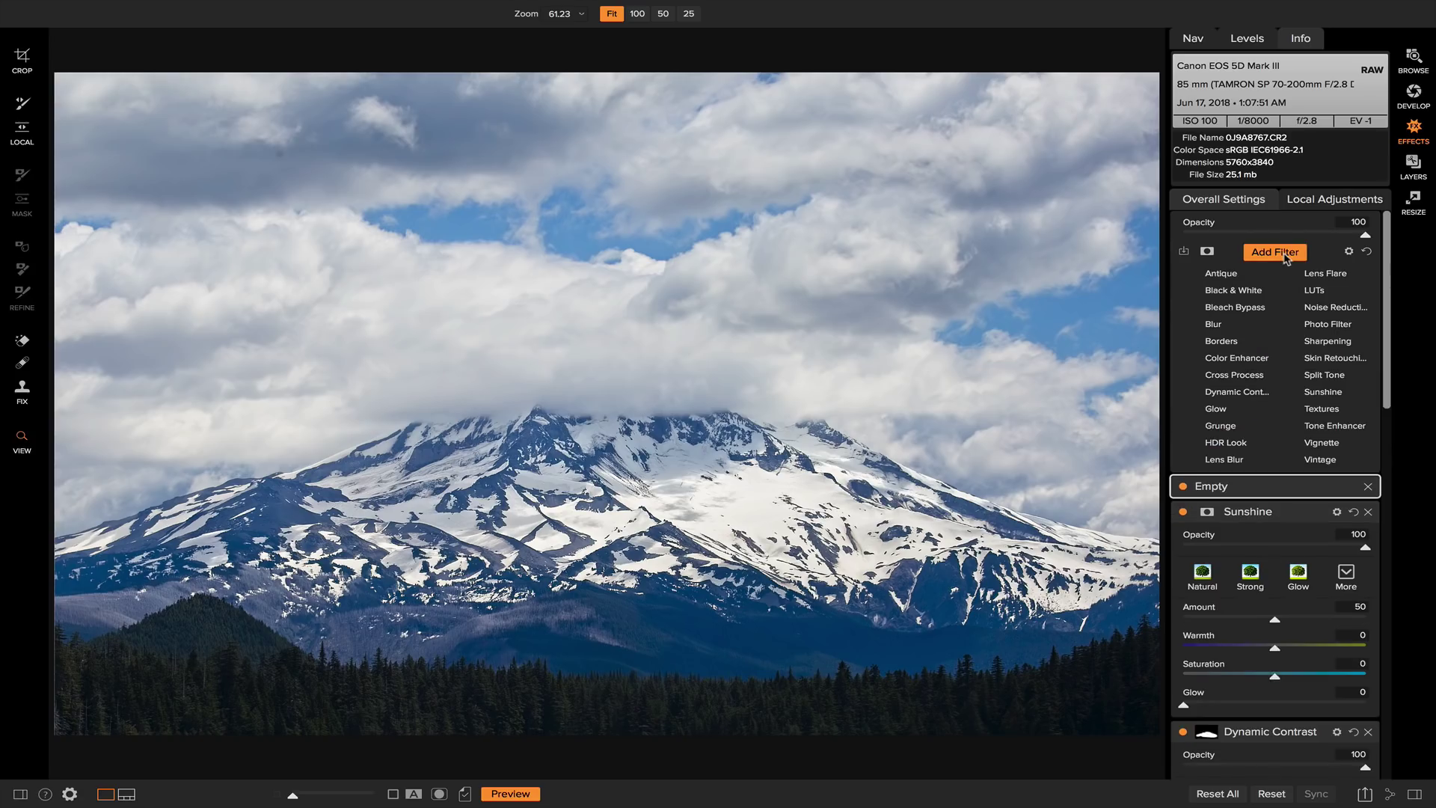
pyautogui.click(1326, 443)
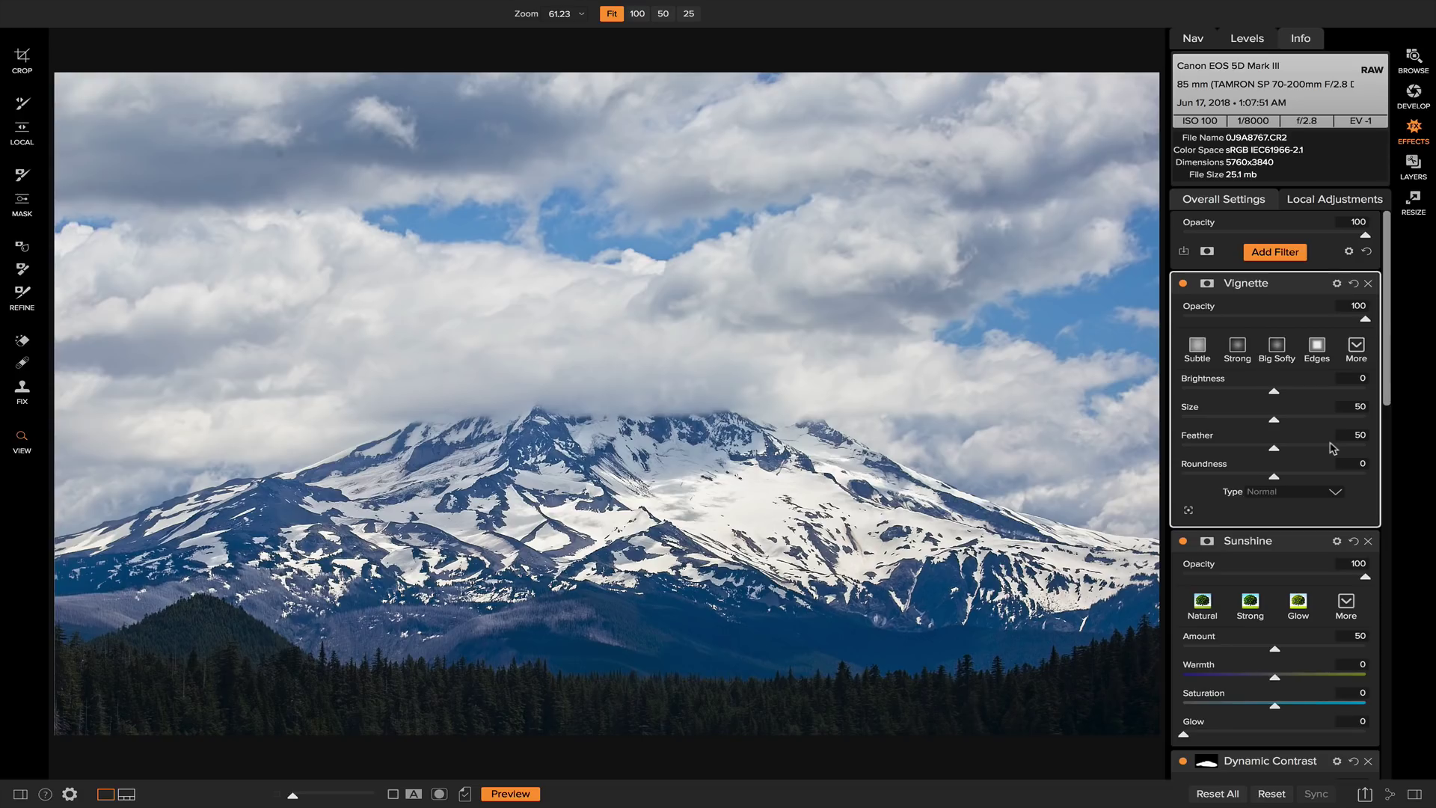
pyautogui.click(1278, 349)
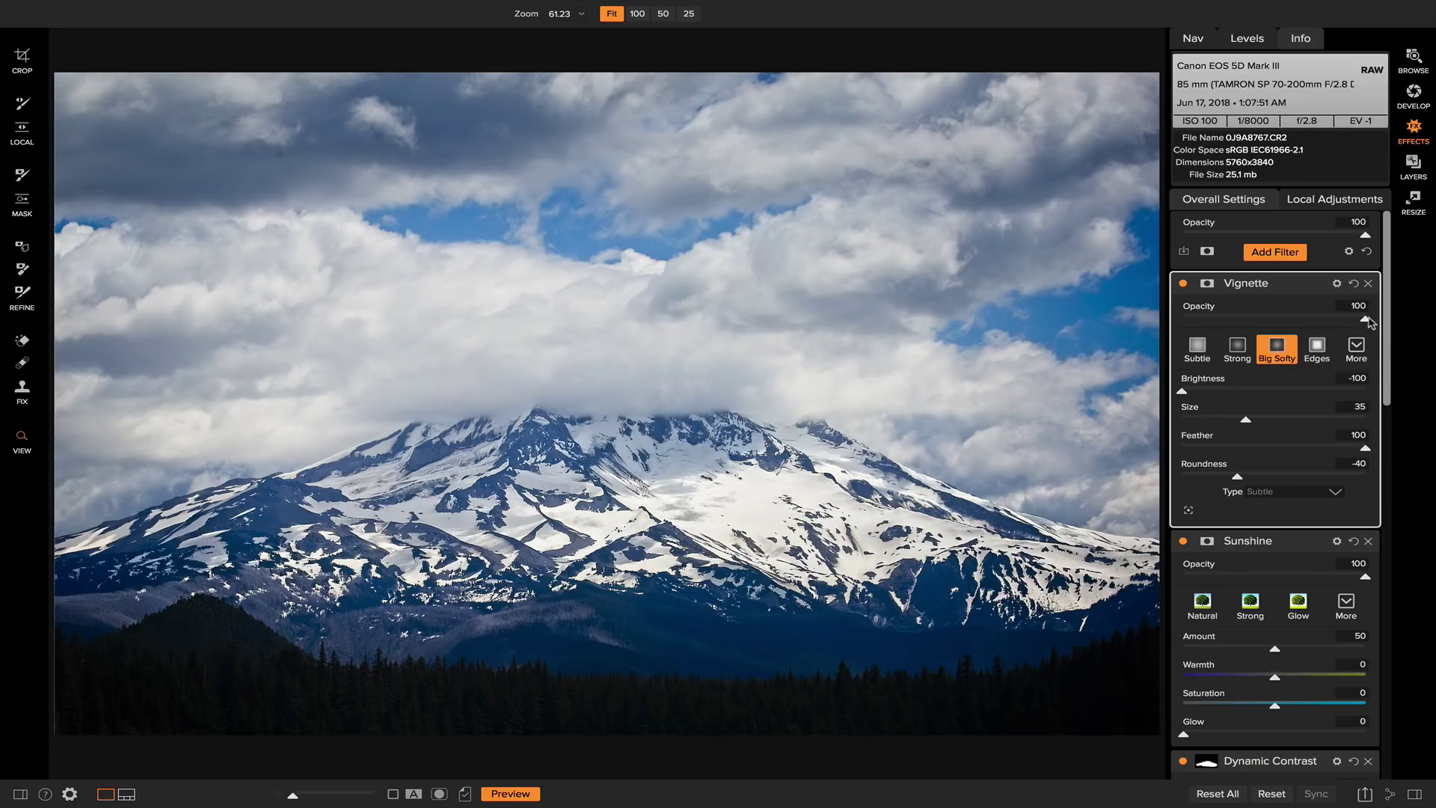
pyautogui.moveTo(1364, 320)
pyautogui.mouseDown()
pyautogui.moveTo(1264, 324)
pyautogui.moveTo(1391, 322)
pyautogui.mouseUp()
pyautogui.moveTo(1247, 423); pyautogui.dragTo(1266, 425)
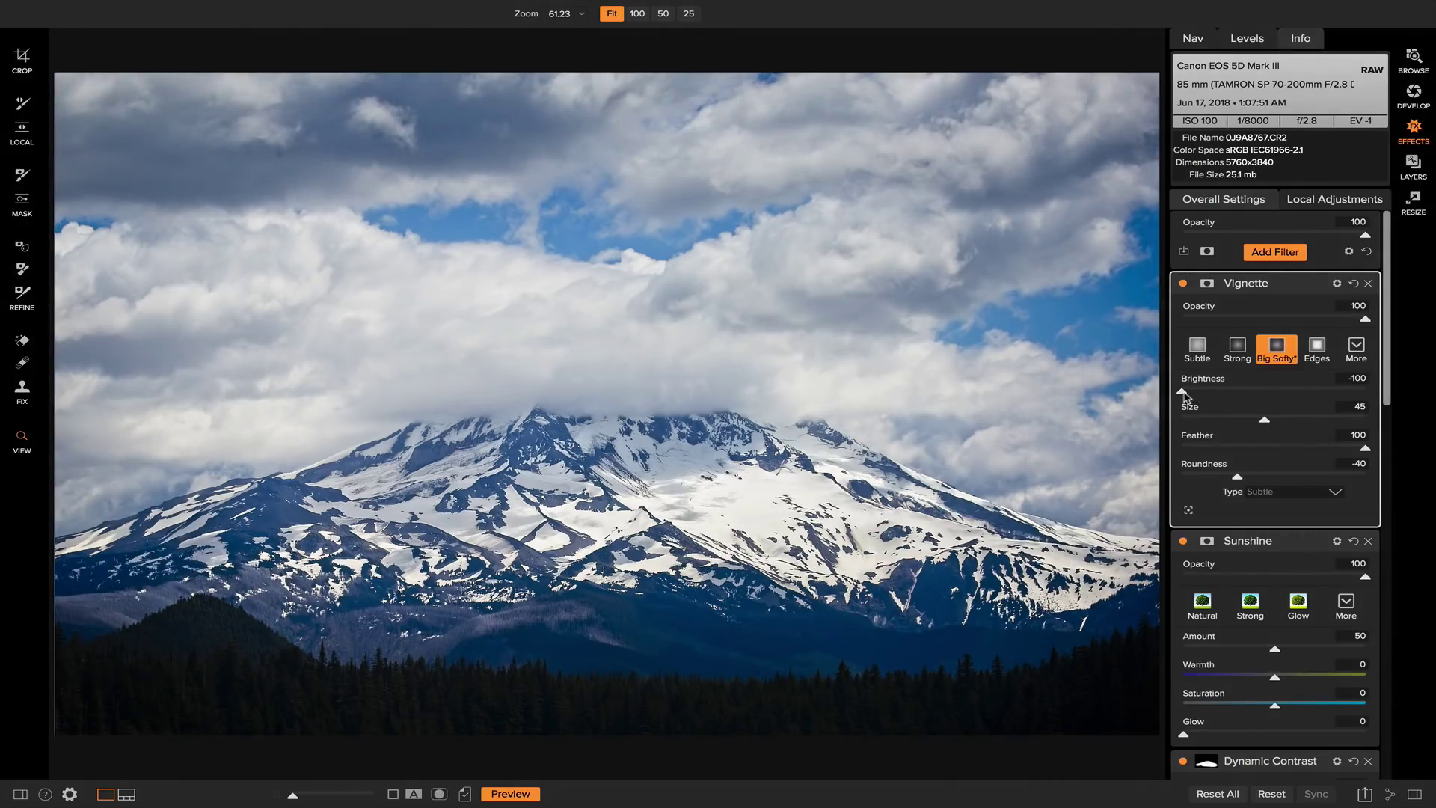
pyautogui.moveTo(1184, 392); pyautogui.dragTo(1197, 399)
pyautogui.click(1183, 284)
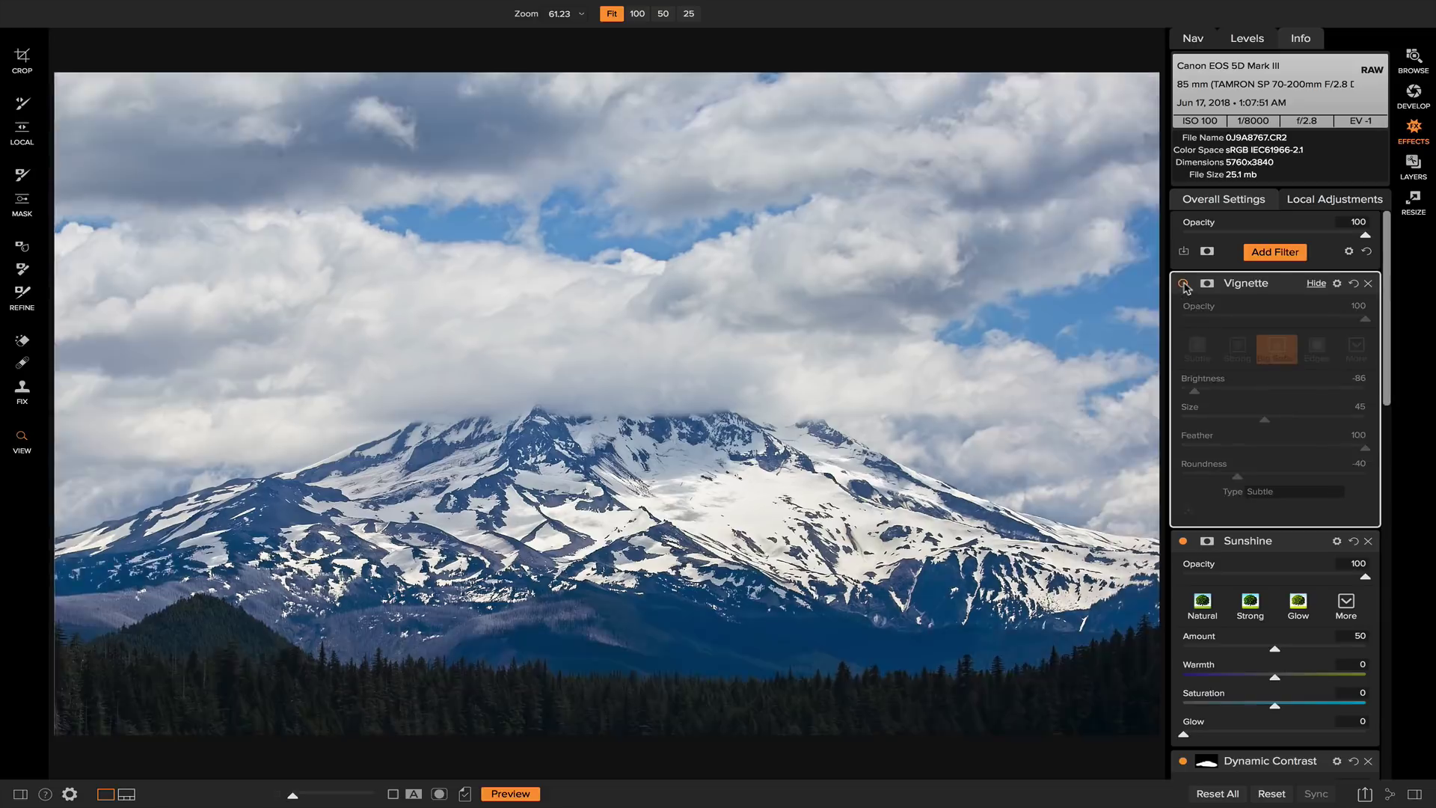
pyautogui.click(1183, 283)
pyautogui.click(1183, 283)
pyautogui.click(1183, 283)
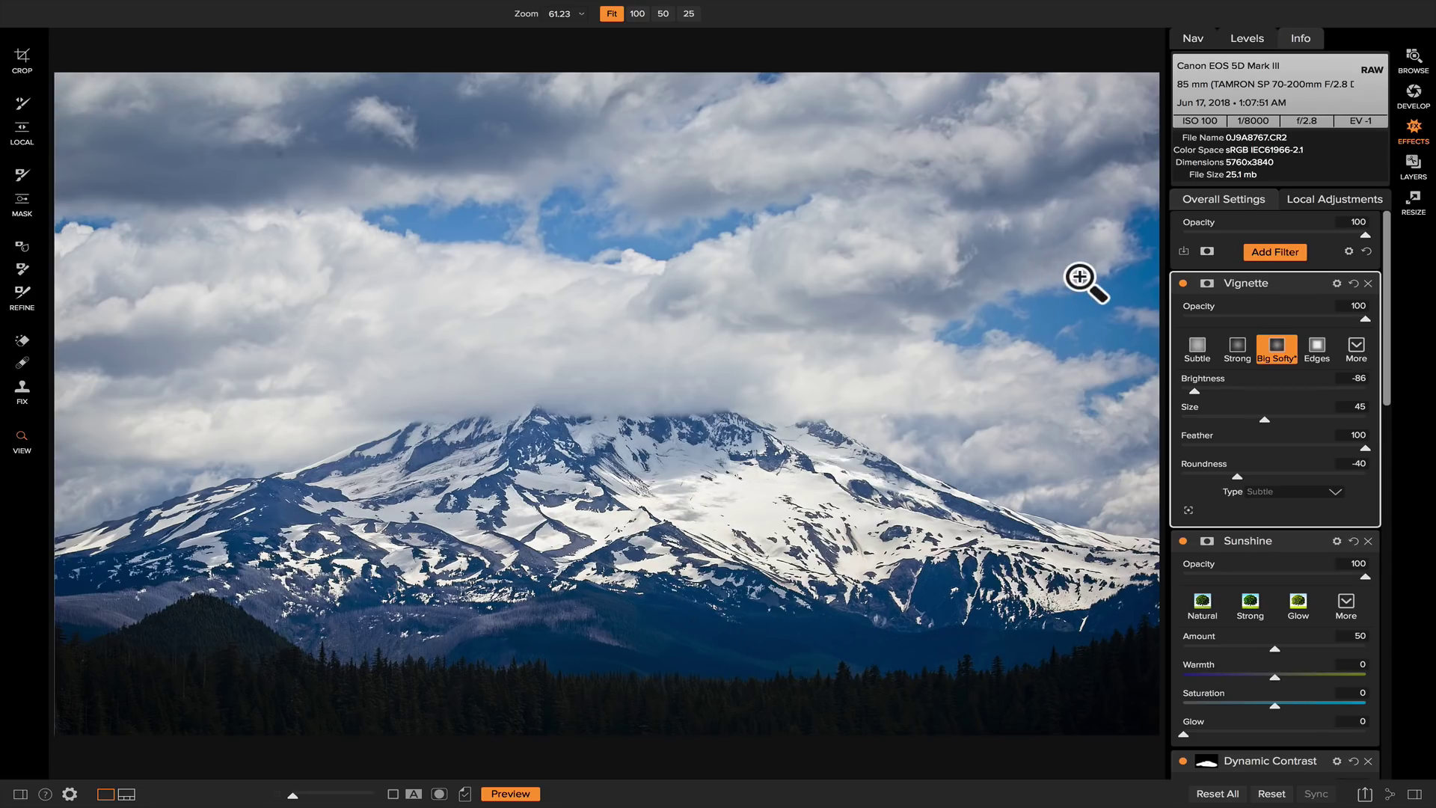
pyautogui.hotkey('ctrl', 'p')
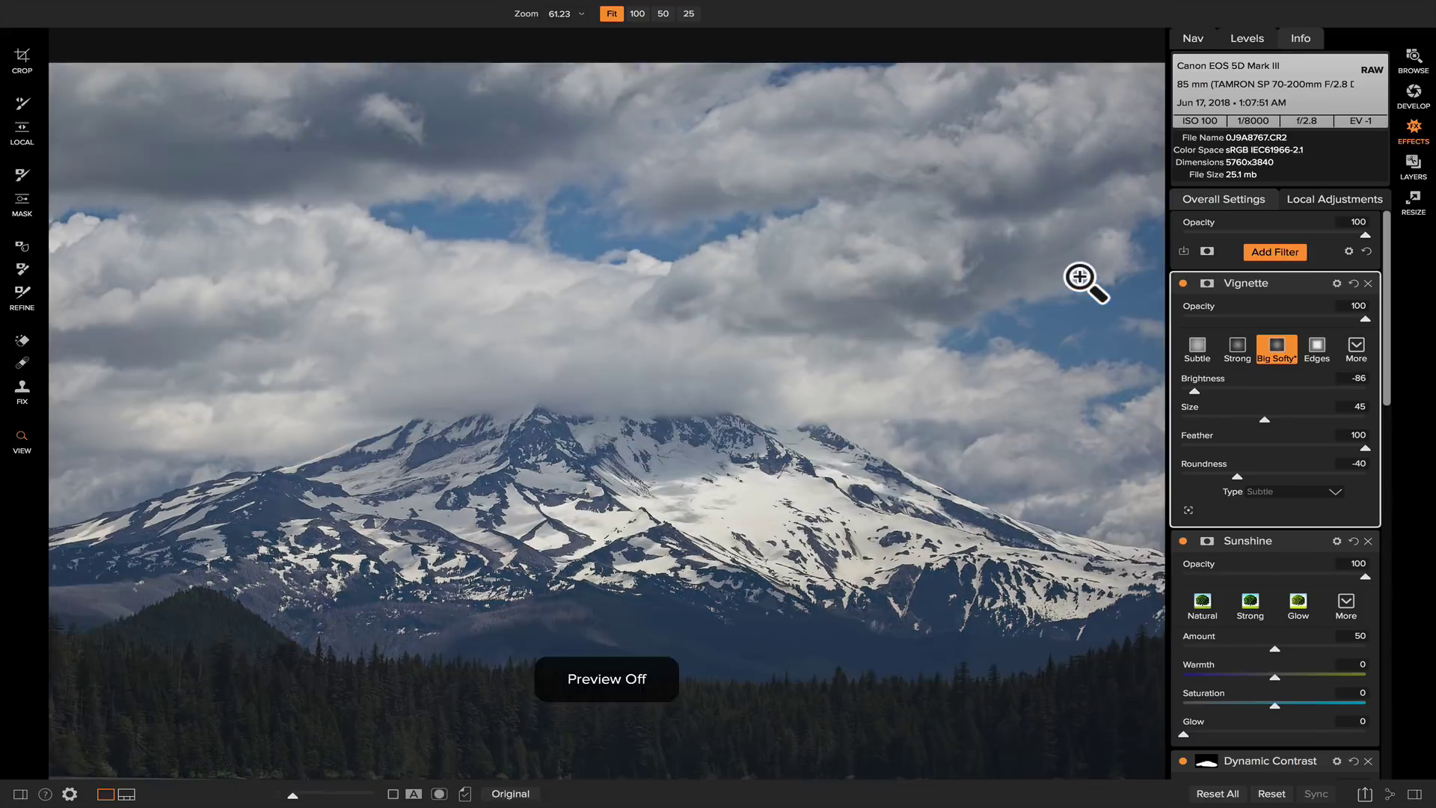
pyautogui.hotkey('ctrl', 'p')
pyautogui.hotkey('ctrl', 'p')
pyautogui.hotkey('ctrl', 'p')
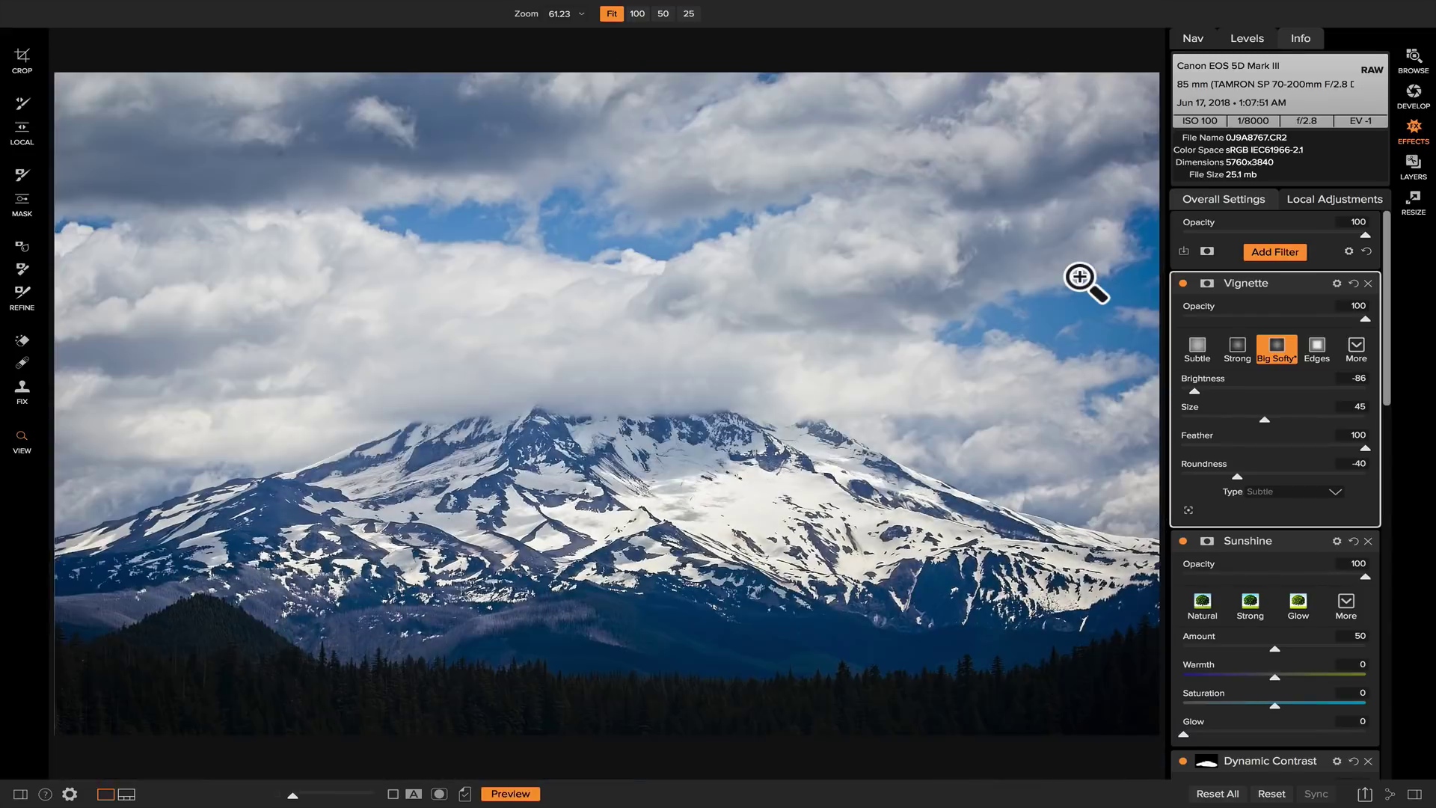